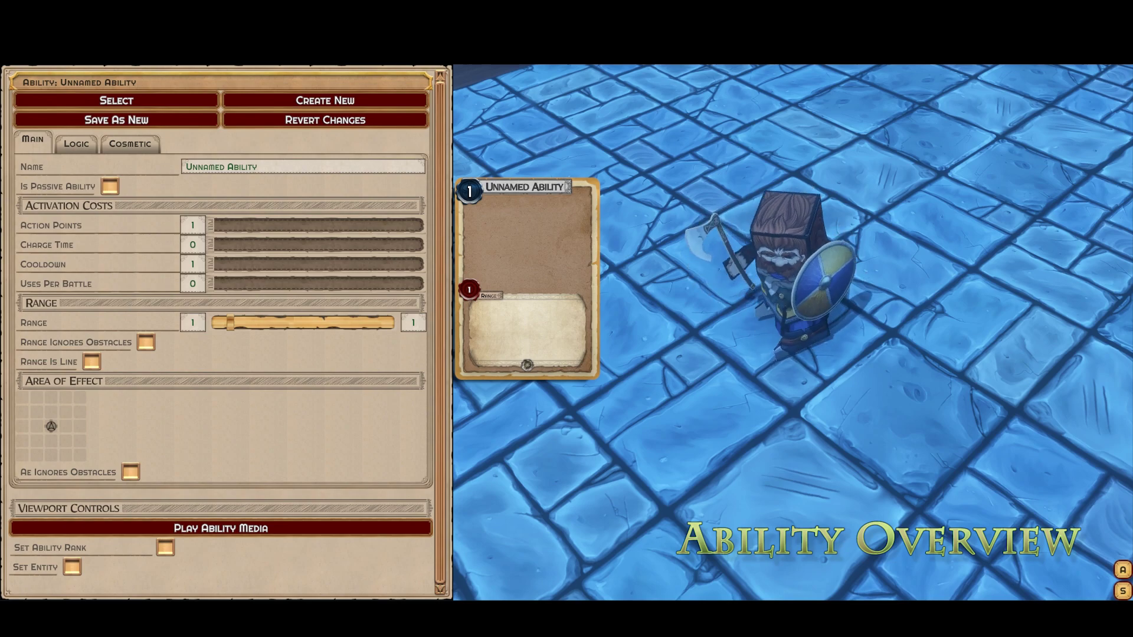
Widen the ability editor panel slightly and briefly view the ability's Logic settings
{"action": "left_click_drag", "start_coordinate": [452, 332], "coordinate": [481, 333]}
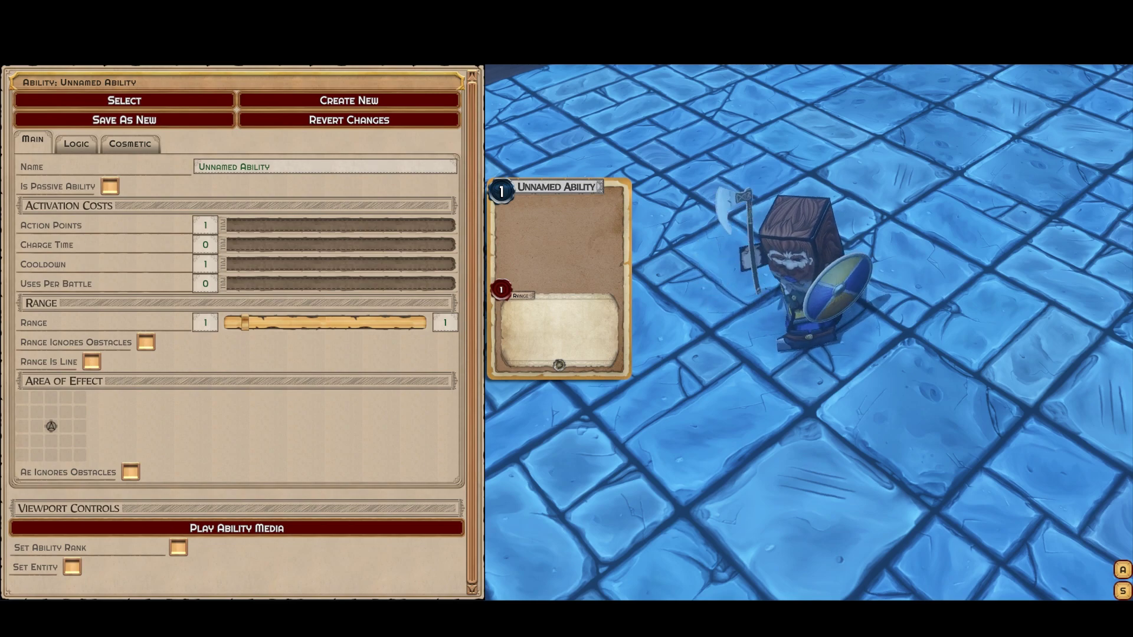
{"action": "left_click", "coordinate": [76, 144]}
{"action": "left_click", "coordinate": [32, 143]}
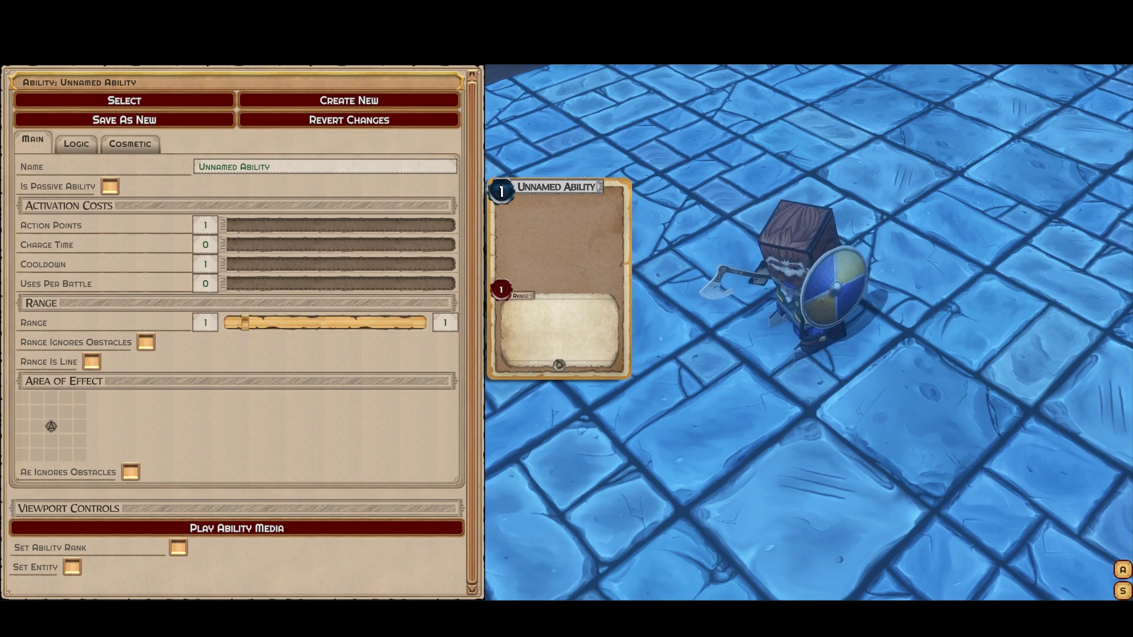
{"action": "left_click", "coordinate": [76, 144]}
{"action": "left_click", "coordinate": [33, 144]}
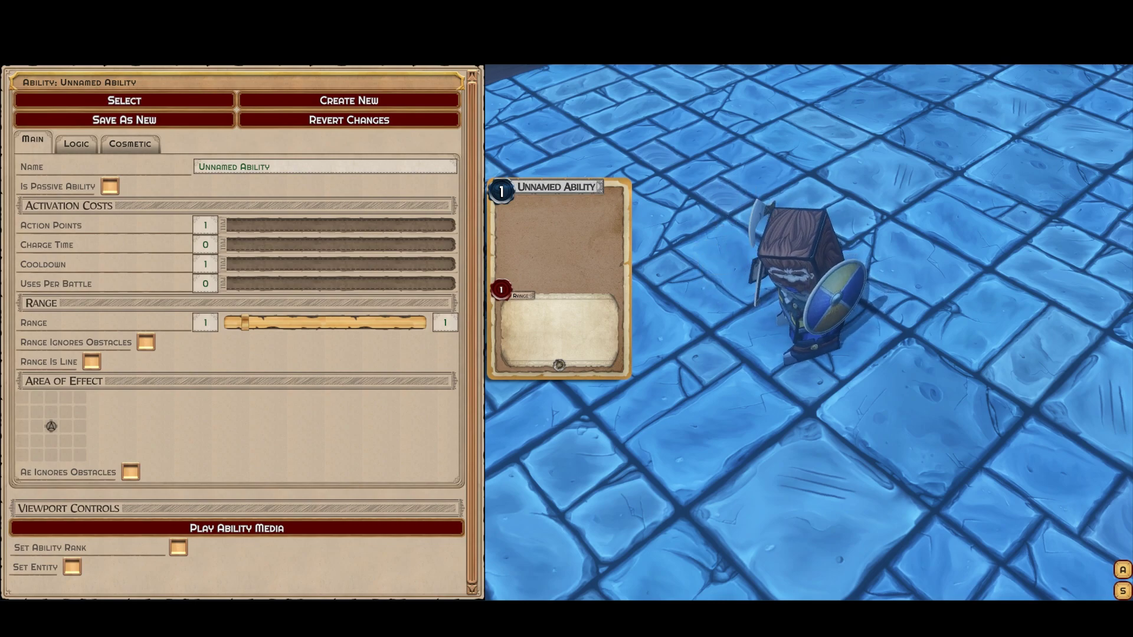
{"action": "left_click_drag", "start_coordinate": [485, 332], "coordinate": [472, 332]}
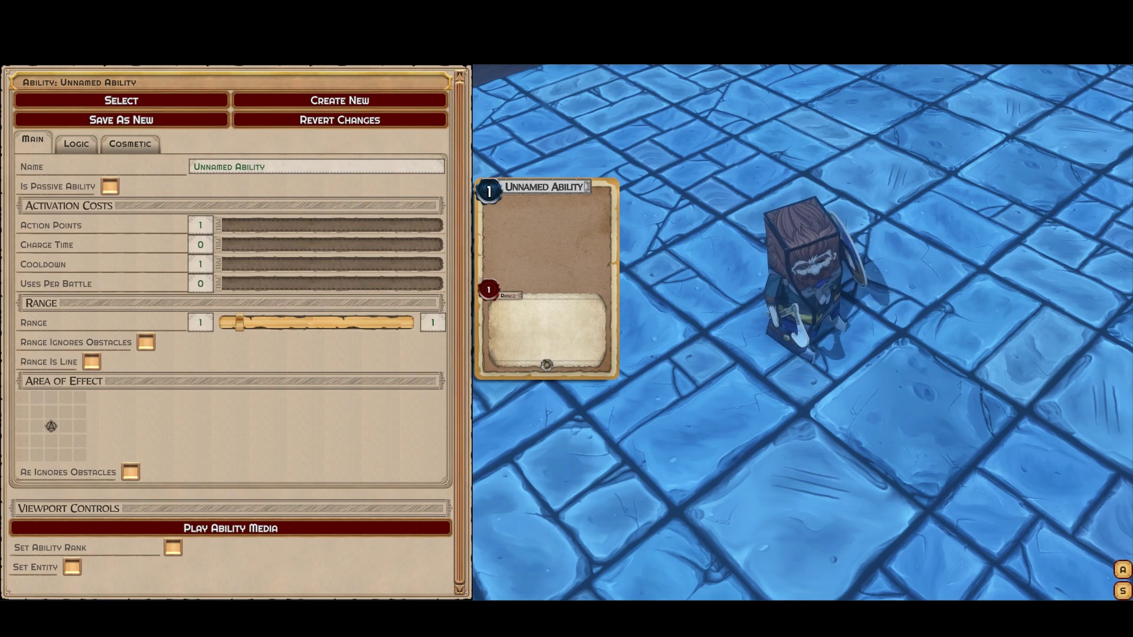
{"action": "left_click_drag", "start_coordinate": [472, 331], "coordinate": [459, 331]}
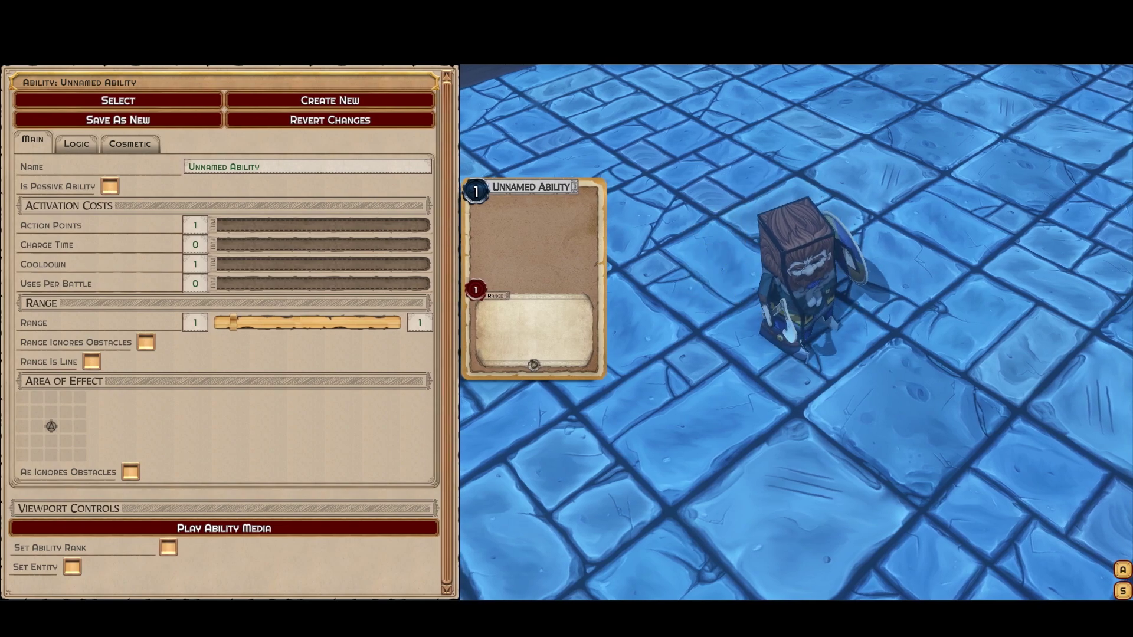
Try marking the ability as passive, and turn that option back off
{"action": "mouse_move", "coordinate": [214, 224]}
{"action": "left_mouse_down"}
{"action": "mouse_move", "coordinate": [284, 224]}
{"action": "mouse_move", "coordinate": [216, 225]}
{"action": "left_mouse_up"}
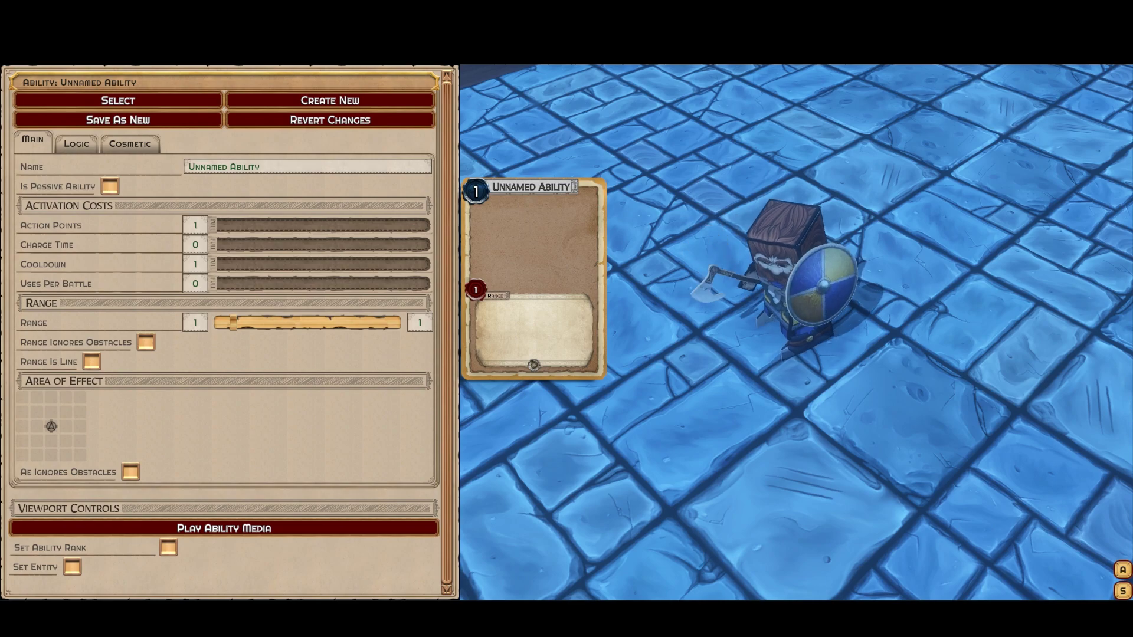
{"action": "left_click", "coordinate": [109, 187]}
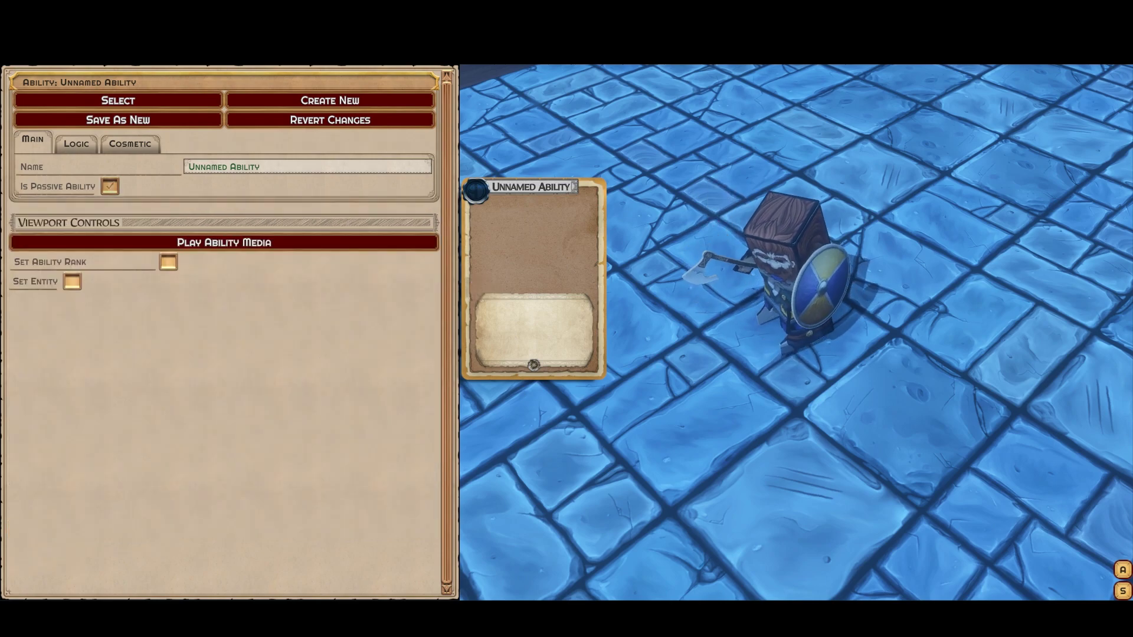
{"action": "left_click", "coordinate": [110, 187]}
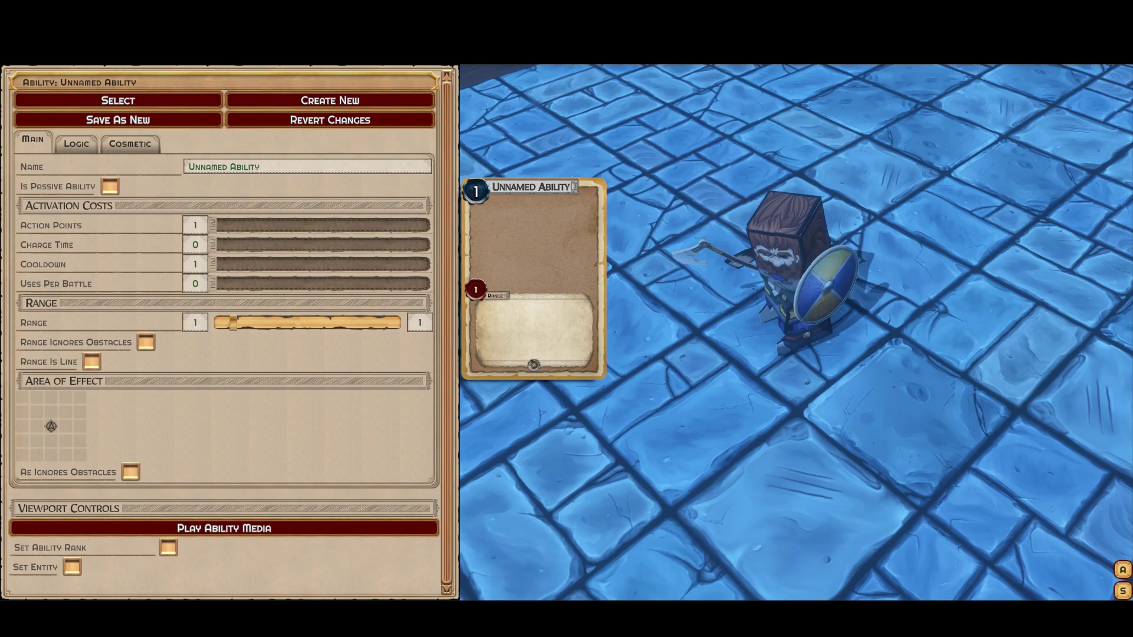
Set the ability's Action Points cost to 3
{"action": "left_click_drag", "start_coordinate": [213, 225], "coordinate": [260, 225]}
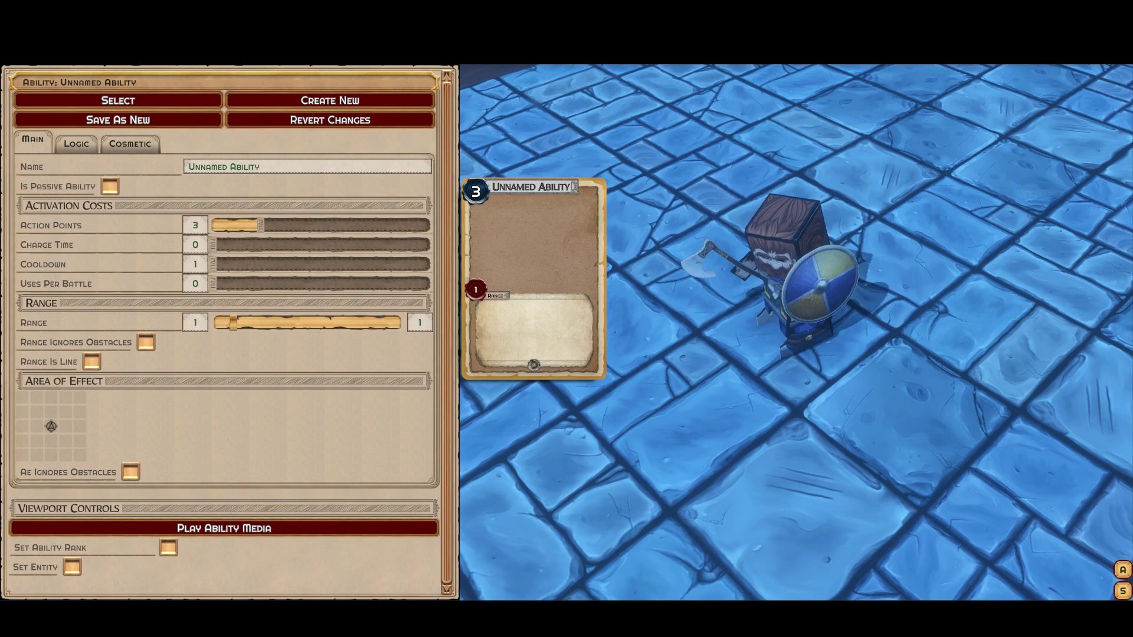
{"action": "mouse_move", "coordinate": [213, 244]}
{"action": "left_mouse_down"}
{"action": "mouse_move", "coordinate": [429, 244]}
{"action": "mouse_move", "coordinate": [214, 244]}
{"action": "left_mouse_up"}
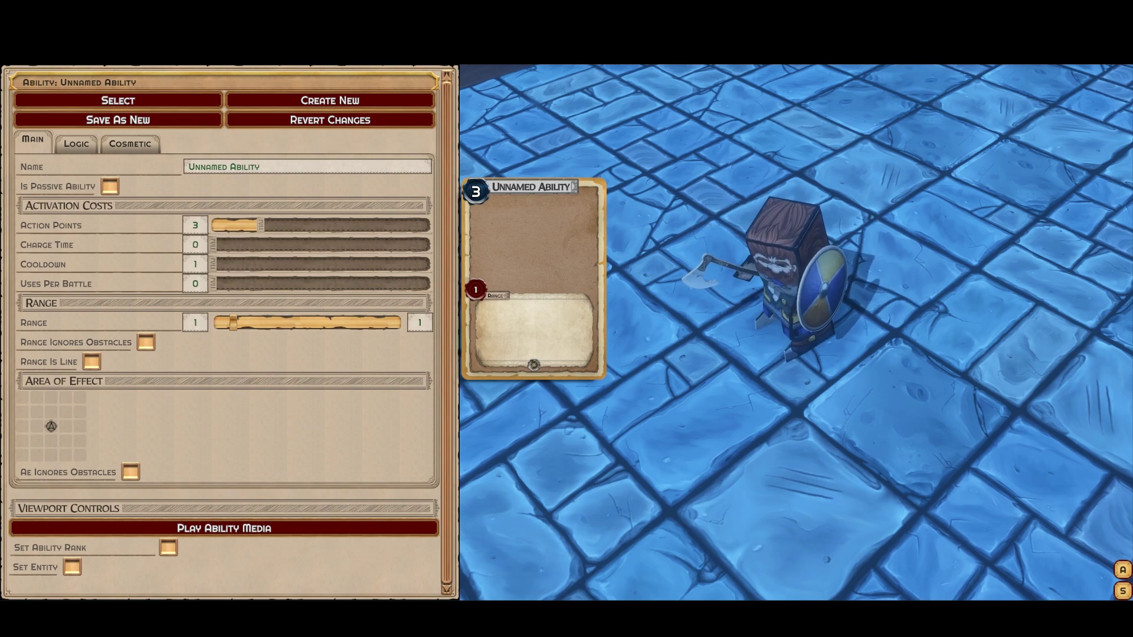
Try a Cooldown of 2 and Uses Per Battle of 3, restoring them to 1 and 0
{"action": "left_click_drag", "start_coordinate": [213, 264], "coordinate": [320, 264]}
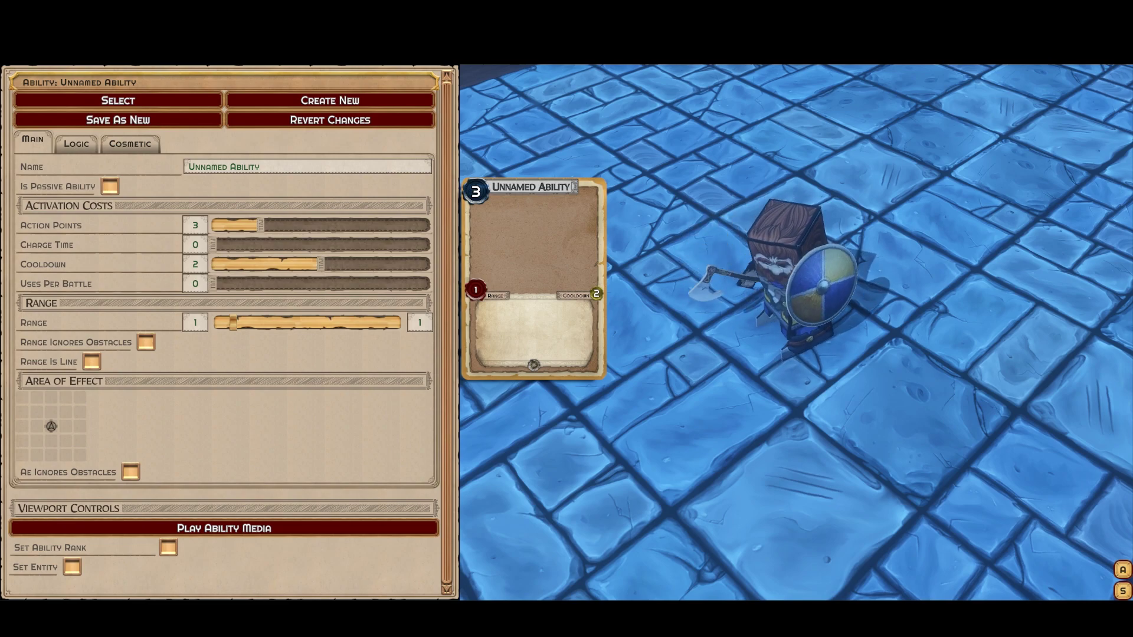
{"action": "left_click_drag", "start_coordinate": [320, 264], "coordinate": [213, 263]}
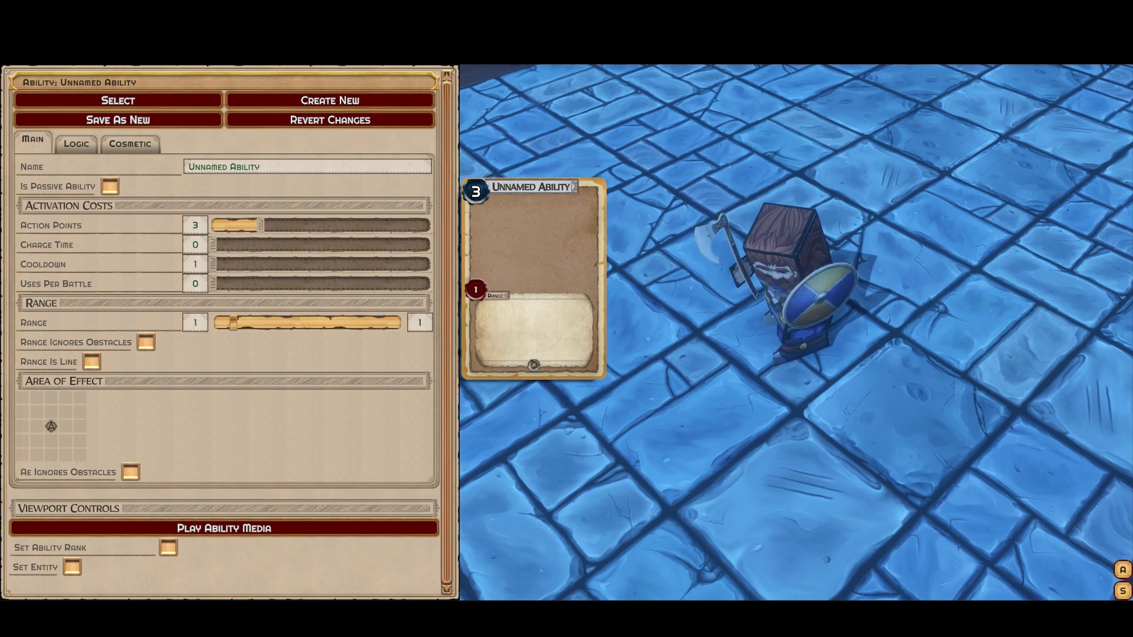
{"action": "left_click_drag", "start_coordinate": [214, 284], "coordinate": [428, 284]}
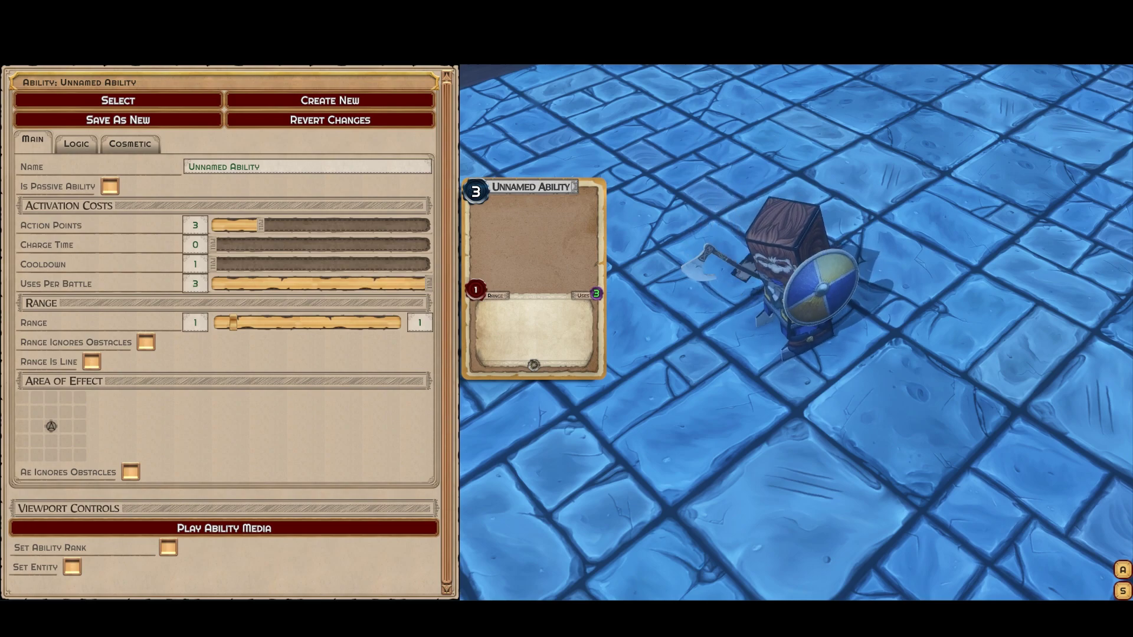
{"action": "left_click_drag", "start_coordinate": [429, 284], "coordinate": [213, 284]}
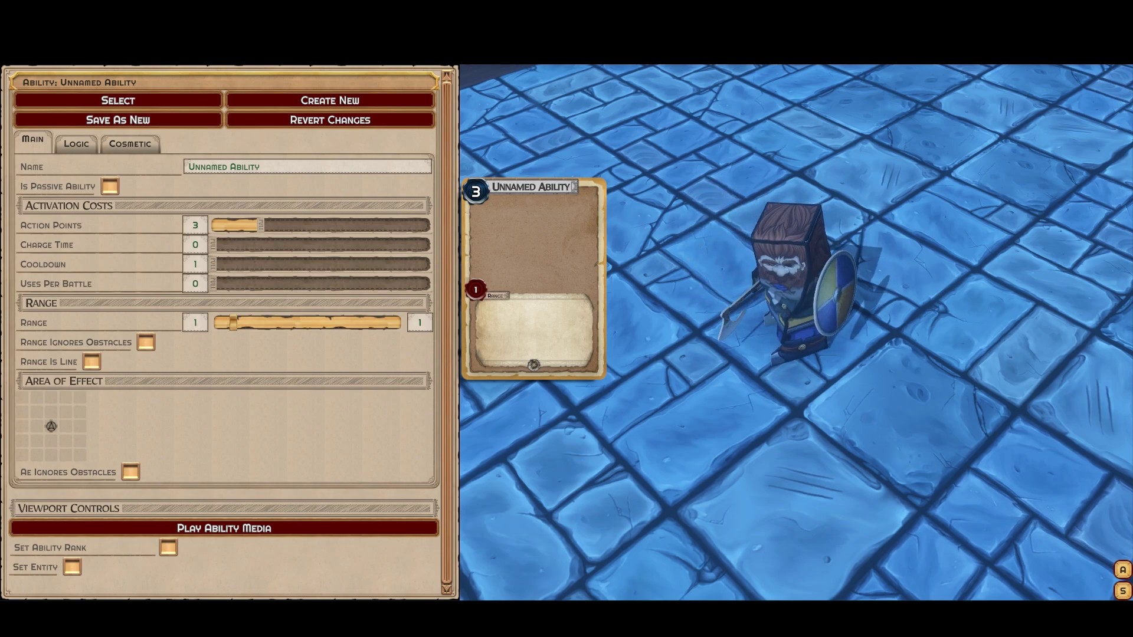
Try ranges of 4 and 0 before returning to 1, and switch Range Ignores Obstacles on and off
{"action": "left_click_drag", "start_coordinate": [234, 322], "coordinate": [289, 322]}
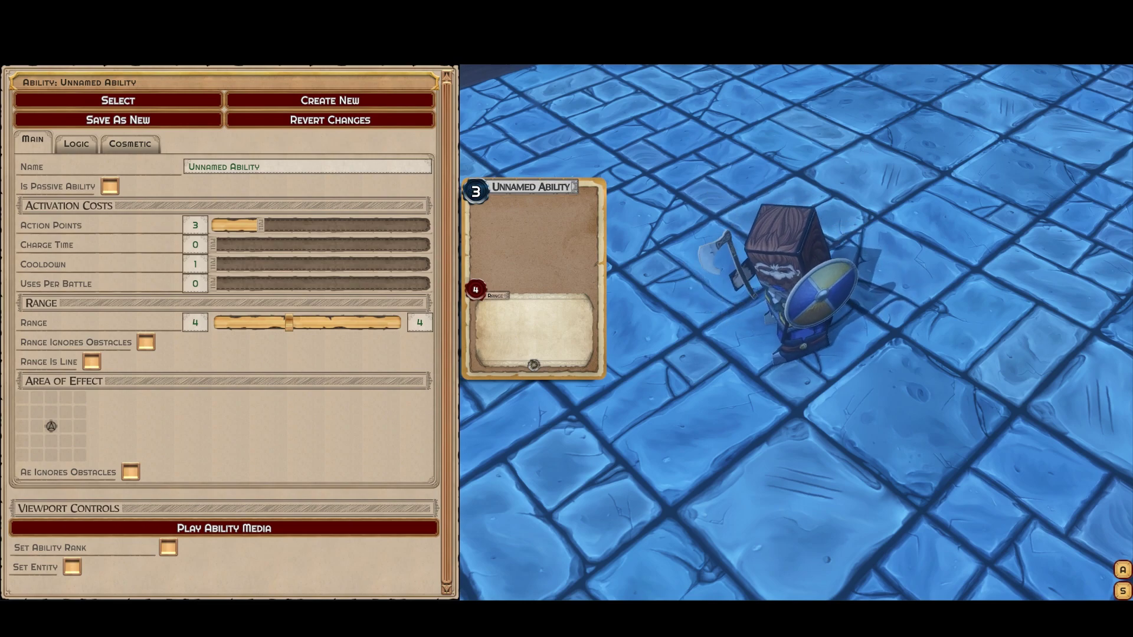
{"action": "left_click_drag", "start_coordinate": [289, 322], "coordinate": [214, 323]}
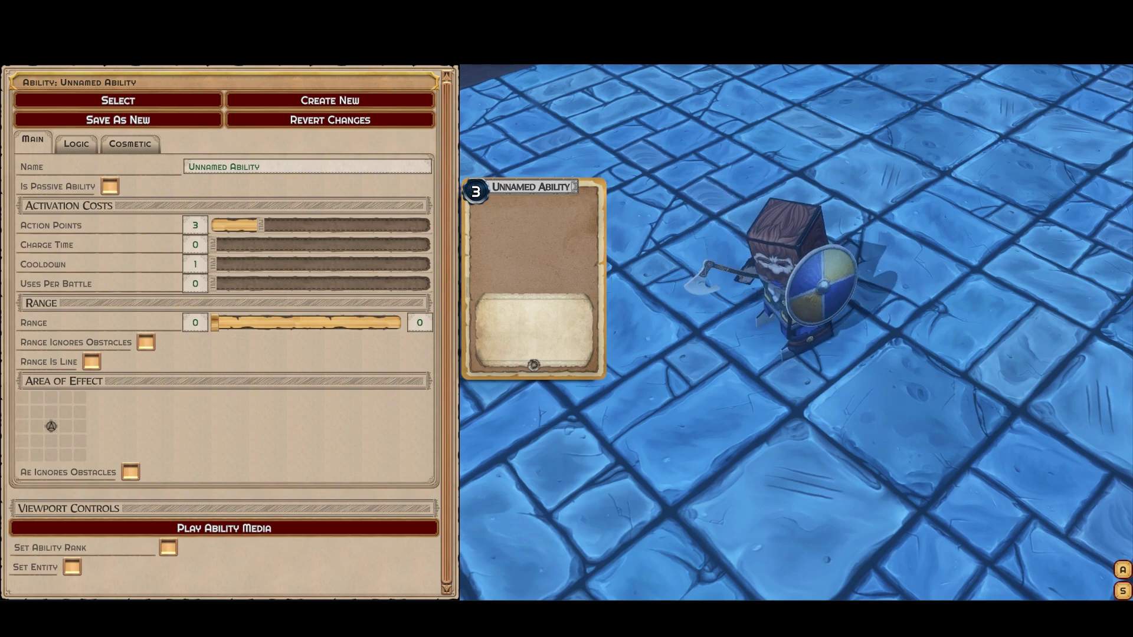
{"action": "left_click_drag", "start_coordinate": [214, 322], "coordinate": [234, 322]}
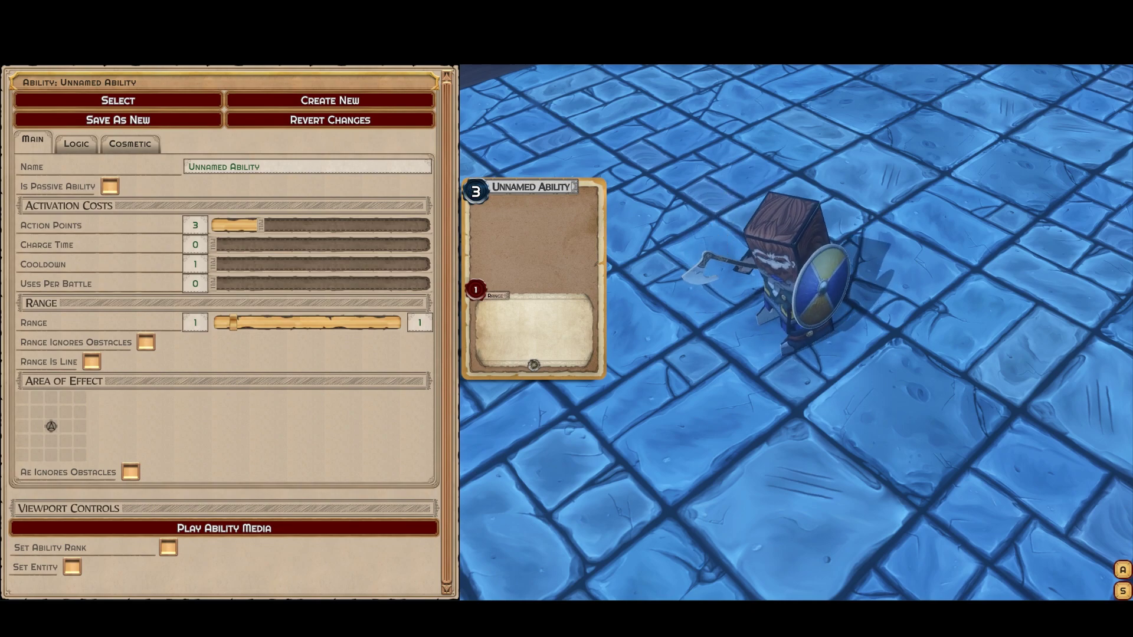
{"action": "left_click", "coordinate": [146, 343]}
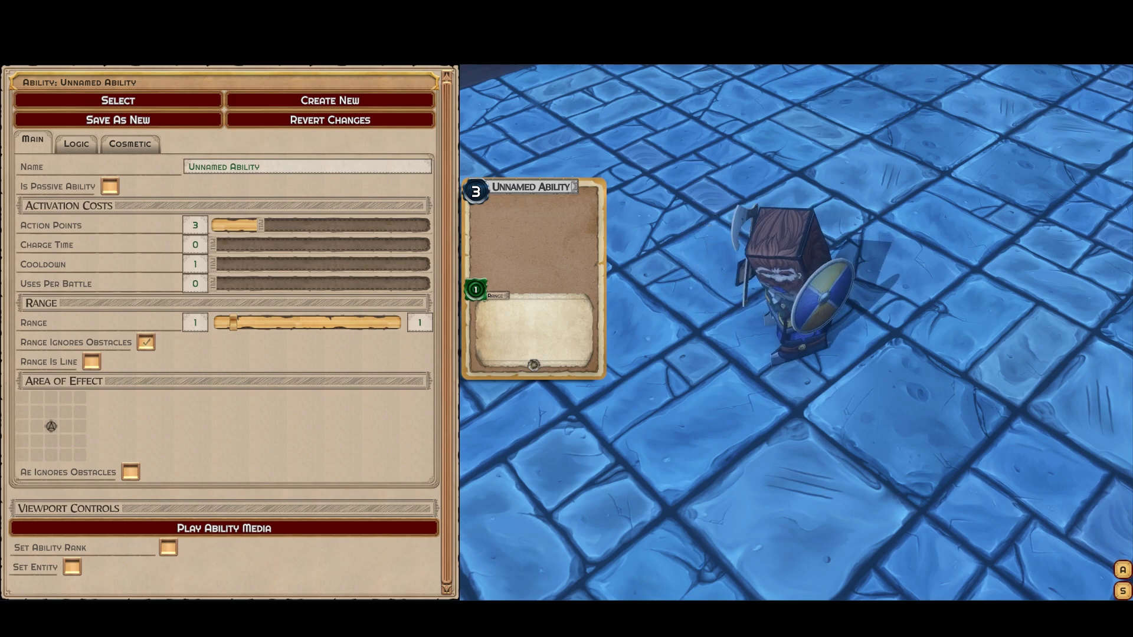
{"action": "left_click", "coordinate": [146, 342]}
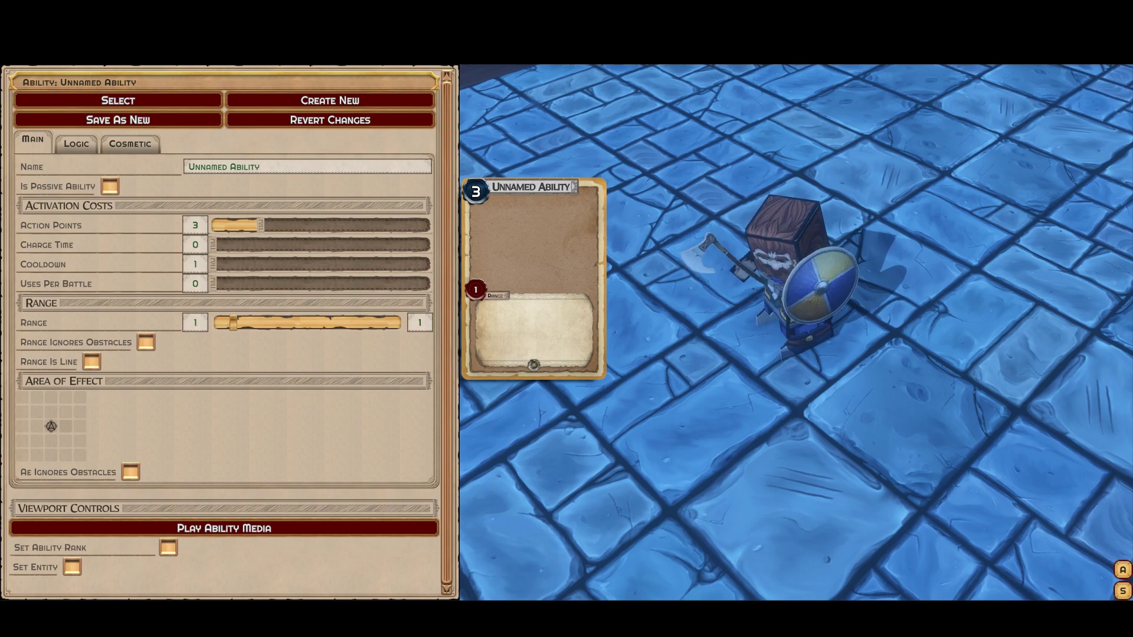
Try a cross-shaped area of effect on the four tiles adjacent to the center, with AE Ignores Obstacles enabled
{"action": "left_click", "coordinate": [52, 412]}
{"action": "left_click", "coordinate": [37, 426]}
{"action": "left_click", "coordinate": [66, 426]}
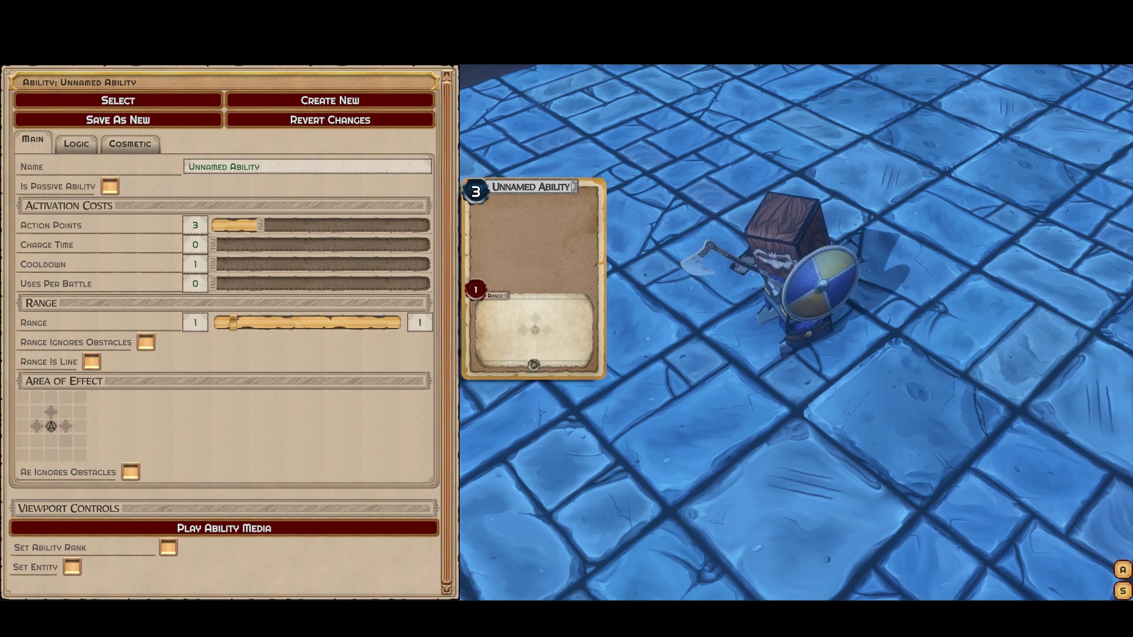
{"action": "left_click", "coordinate": [51, 440]}
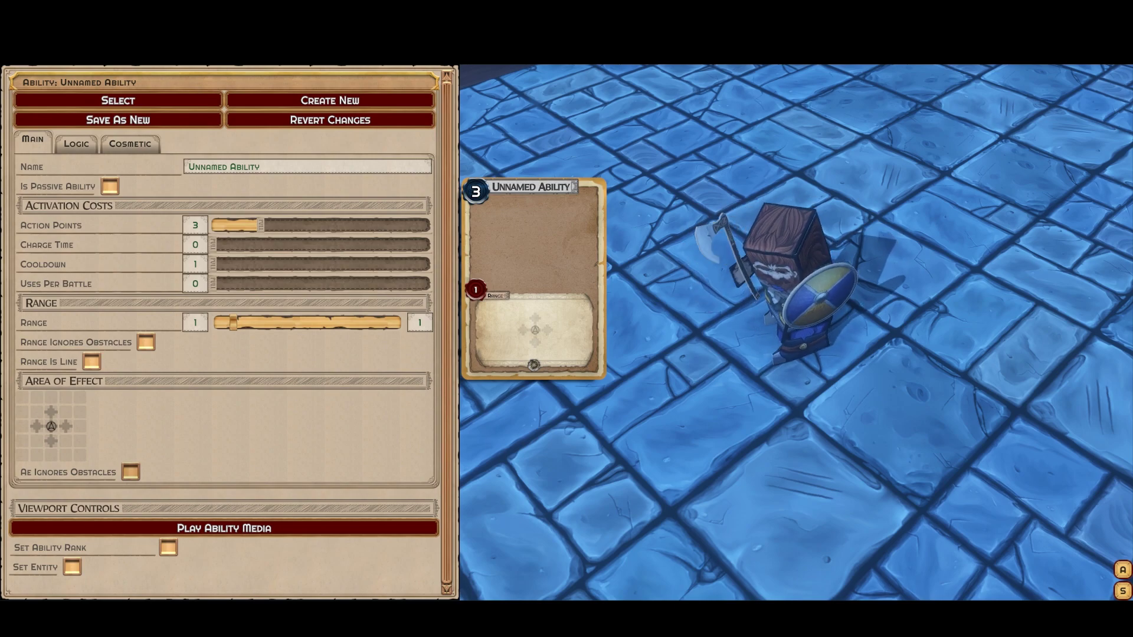
{"action": "left_click", "coordinate": [130, 471]}
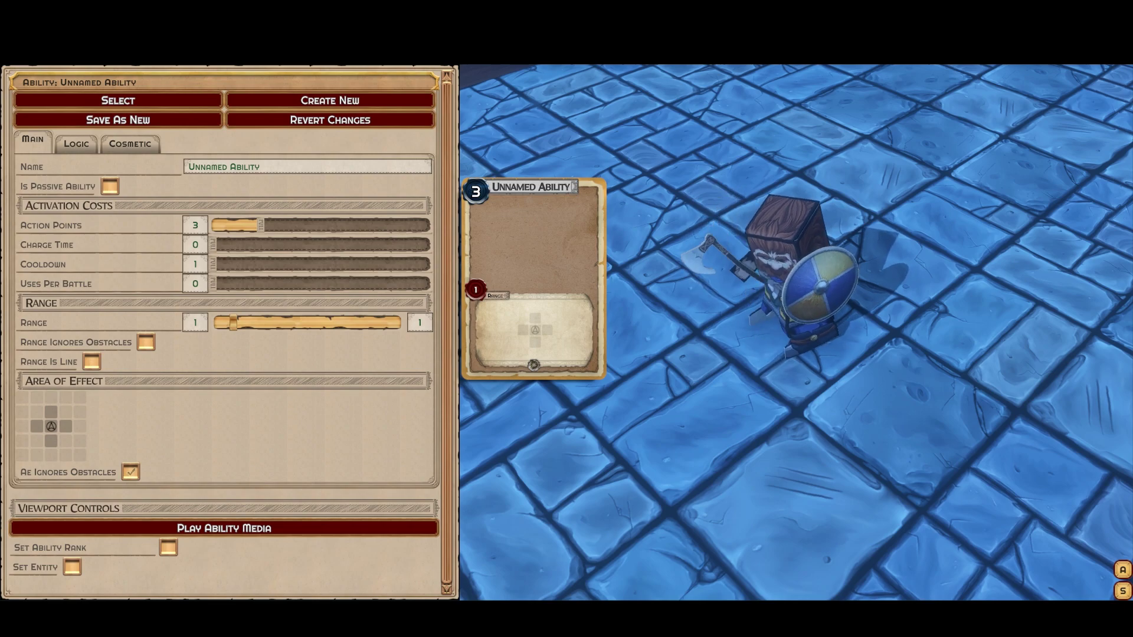
Try extending the area of effect to two tiles above and below the center, toggle AE Ignores Obstacles, and remove the outer tiles
{"action": "mouse_move", "coordinate": [51, 426]}
{"action": "left_mouse_down"}
{"action": "mouse_move", "coordinate": [67, 423]}
{"action": "mouse_move", "coordinate": [35, 427]}
{"action": "mouse_move", "coordinate": [51, 427]}
{"action": "left_mouse_up"}
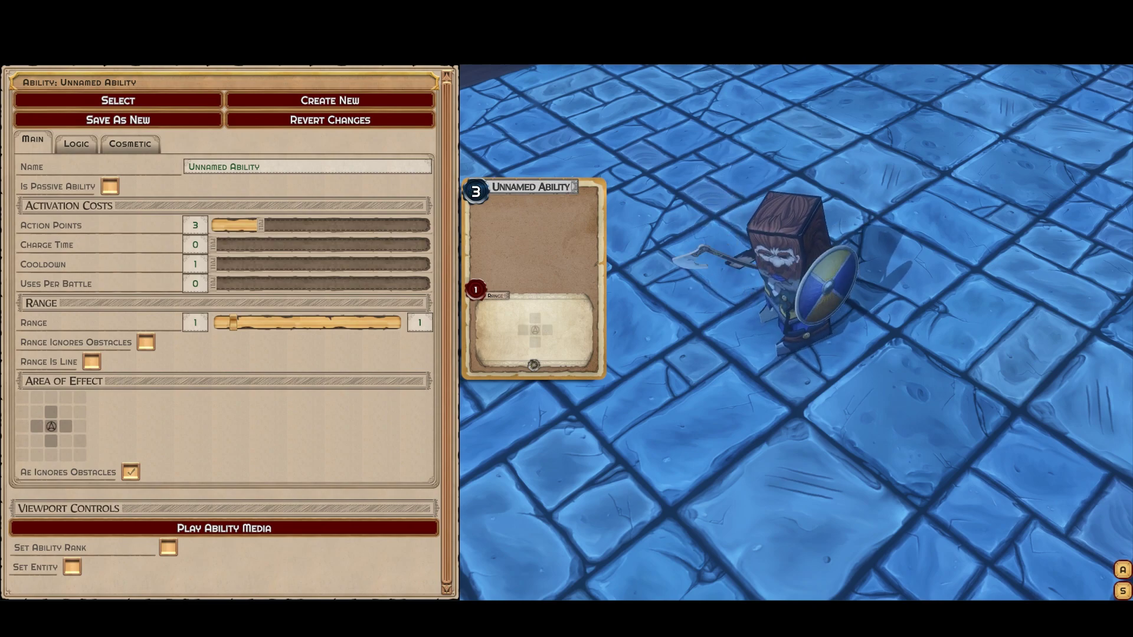
{"action": "left_click", "coordinate": [51, 397]}
{"action": "left_click", "coordinate": [51, 455]}
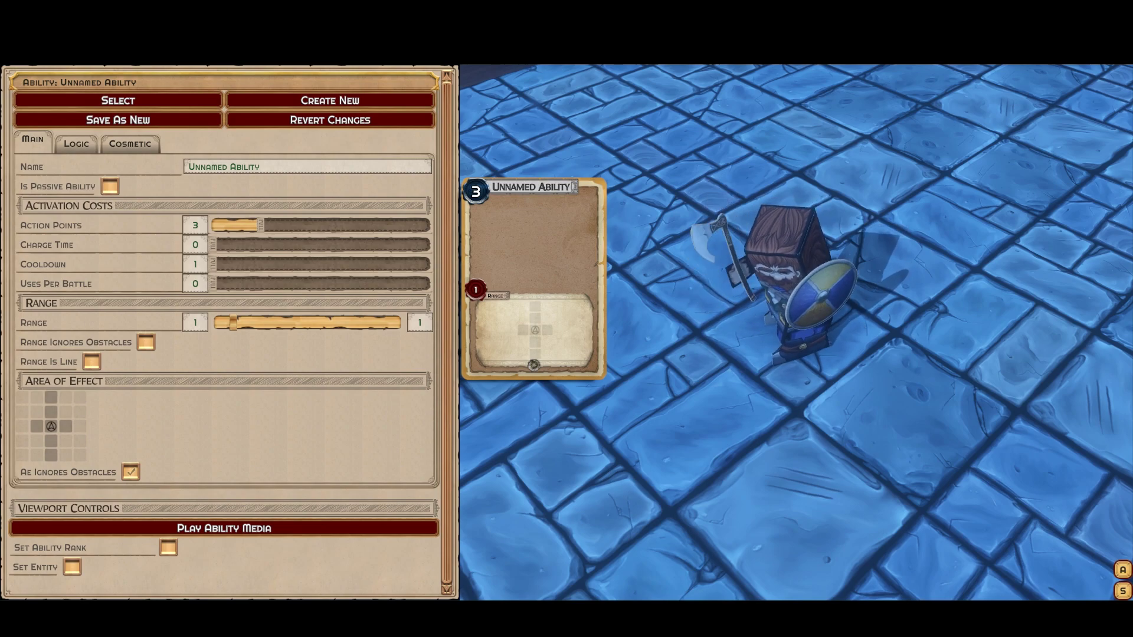
{"action": "left_click", "coordinate": [130, 472]}
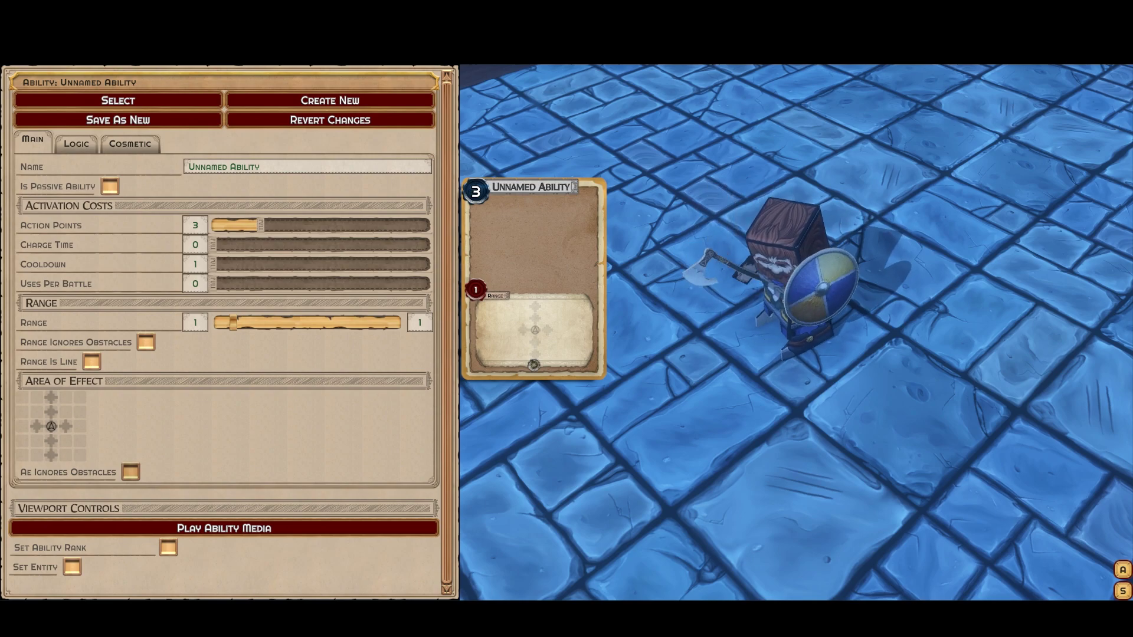
{"action": "left_click", "coordinate": [131, 471]}
{"action": "left_click", "coordinate": [51, 397]}
{"action": "left_click", "coordinate": [52, 455]}
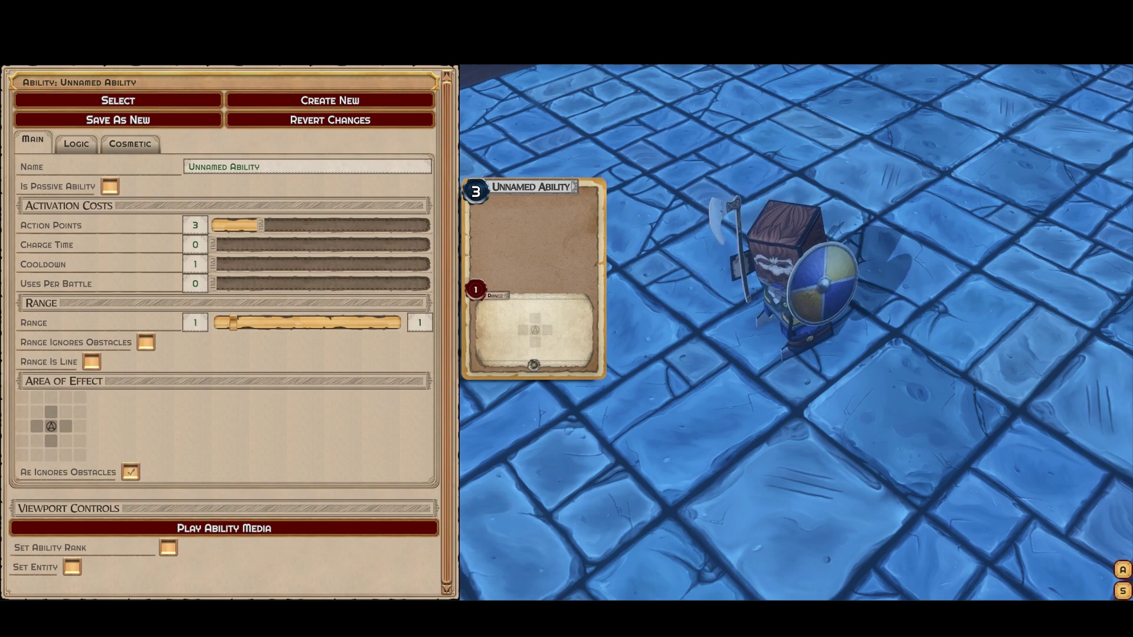
Try filling the four diagonal tiles to make a 3x3 area of effect
{"action": "left_click", "coordinate": [36, 441]}
{"action": "left_click", "coordinate": [36, 412]}
{"action": "left_click", "coordinate": [66, 411]}
{"action": "left_click", "coordinate": [65, 441]}
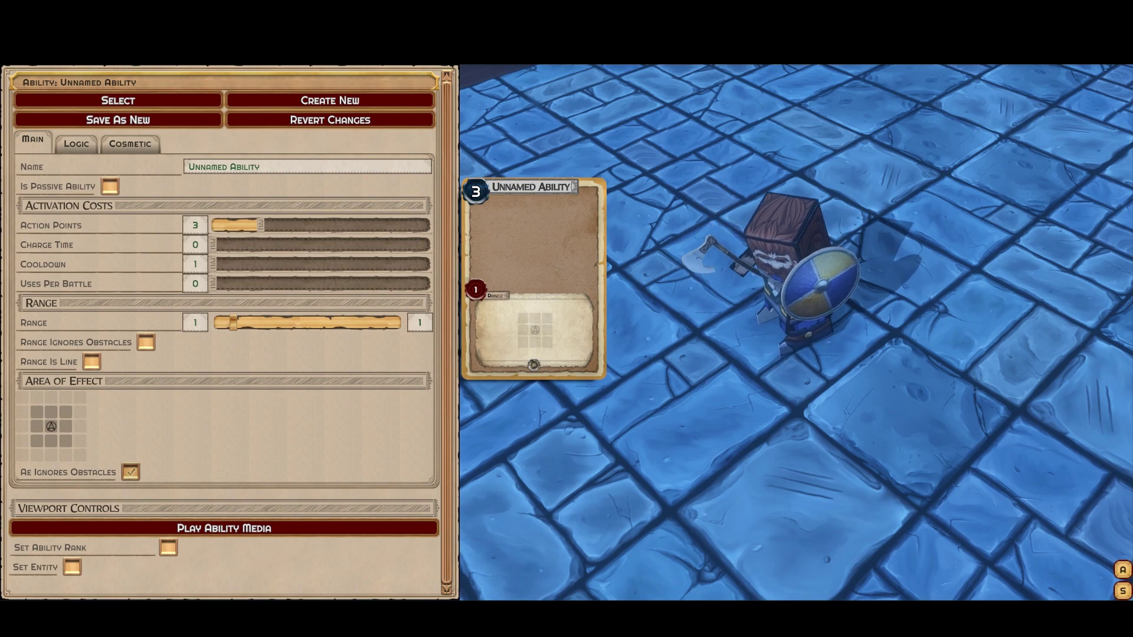
Disable AE Ignores Obstacles and clear all eight tiles surrounding the center of the area of effect
{"action": "left_click", "coordinate": [131, 472]}
{"action": "left_click", "coordinate": [51, 441]}
{"action": "left_click", "coordinate": [37, 440]}
{"action": "left_click", "coordinate": [37, 426]}
{"action": "left_click", "coordinate": [37, 412]}
{"action": "left_click", "coordinate": [51, 412]}
{"action": "left_click", "coordinate": [65, 412]}
{"action": "left_click", "coordinate": [65, 426]}
{"action": "left_click", "coordinate": [66, 441]}
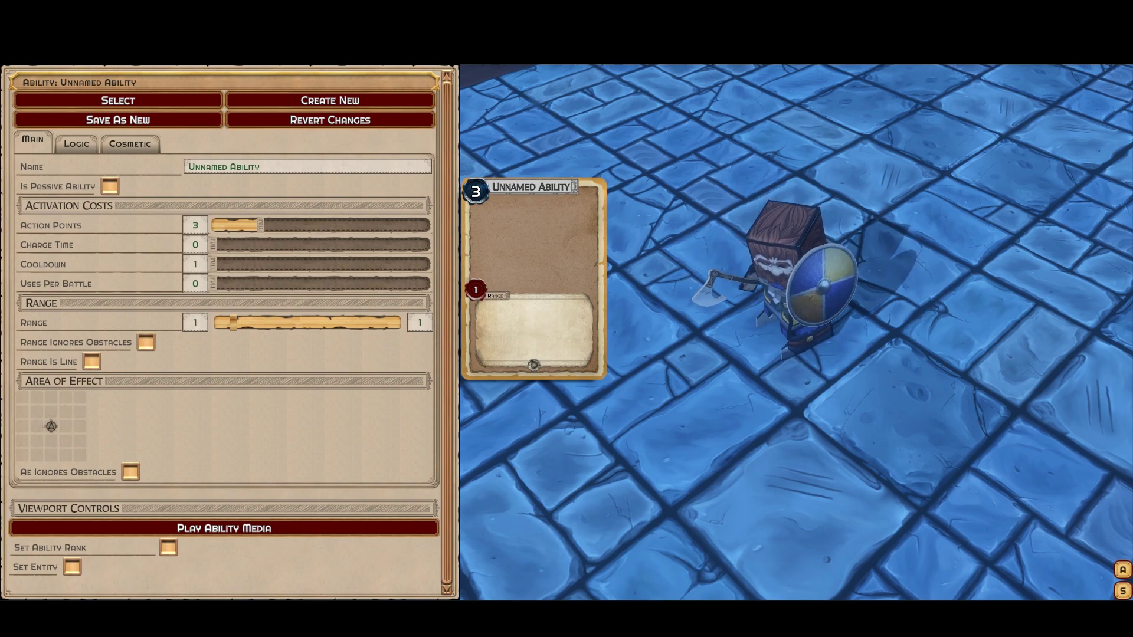
Add a Damage Action from the Hurt actions to the ability's logic
{"action": "left_click", "coordinate": [76, 144]}
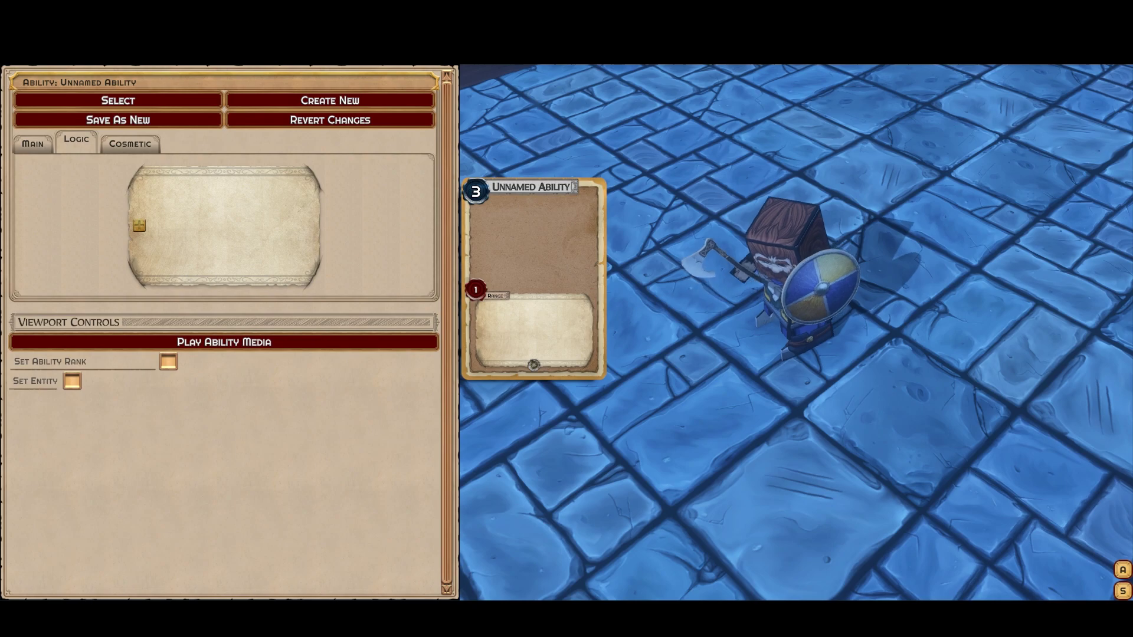
{"action": "left_click", "coordinate": [138, 225]}
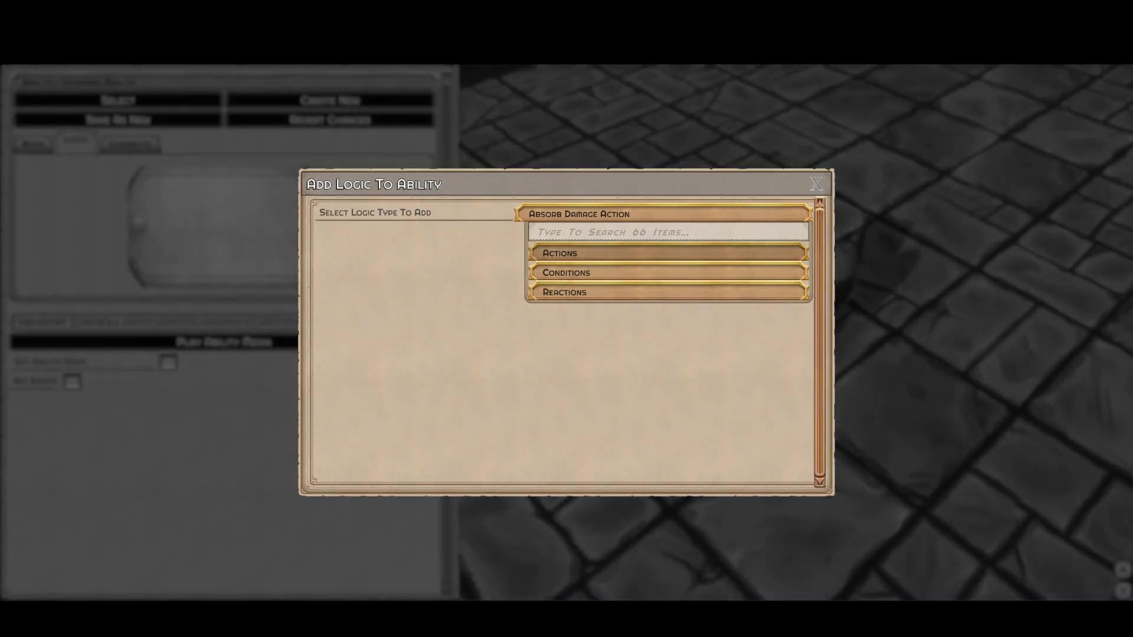
{"action": "left_click", "coordinate": [668, 253]}
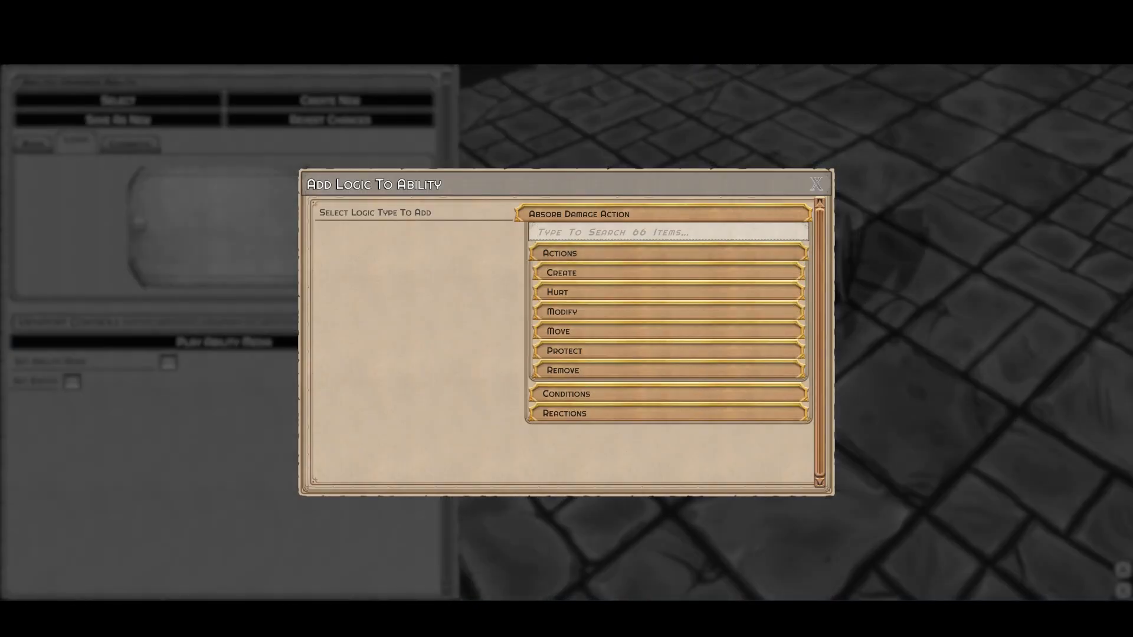
{"action": "left_click", "coordinate": [668, 292]}
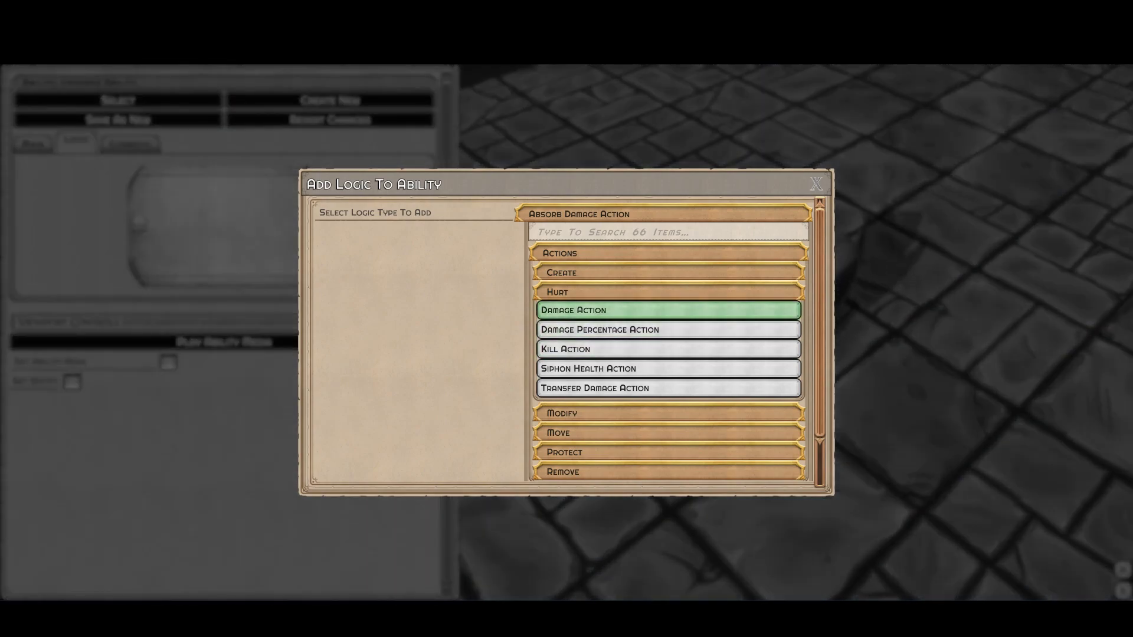
{"action": "left_click", "coordinate": [590, 309]}
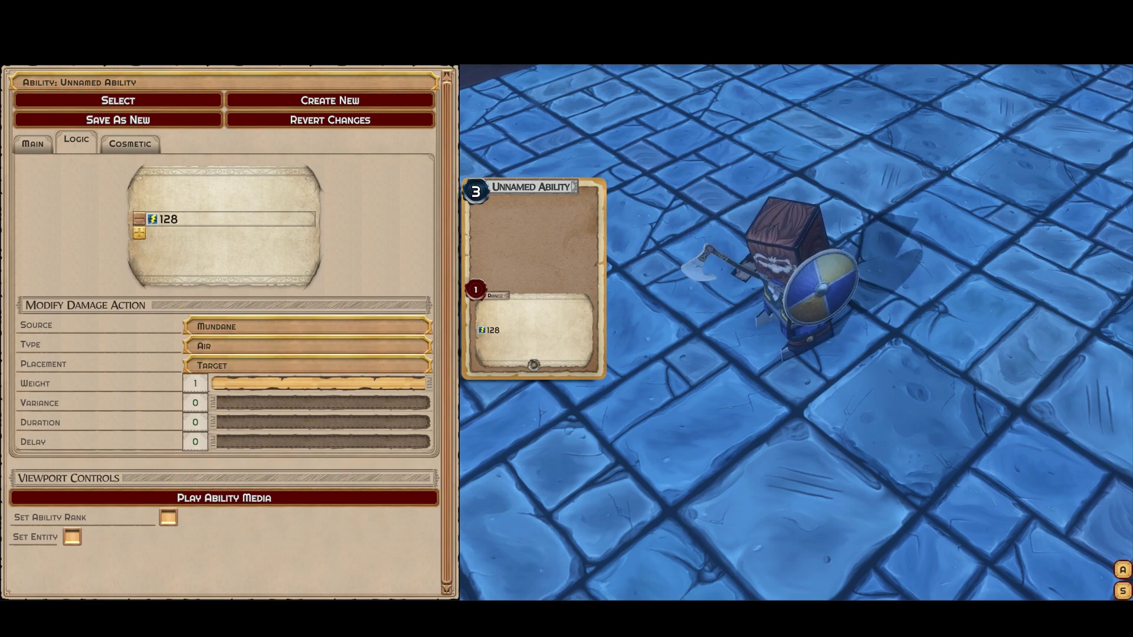
Set the damage action's source to Magical and its type to Earth from the Elemental group
{"action": "left_click", "coordinate": [308, 326]}
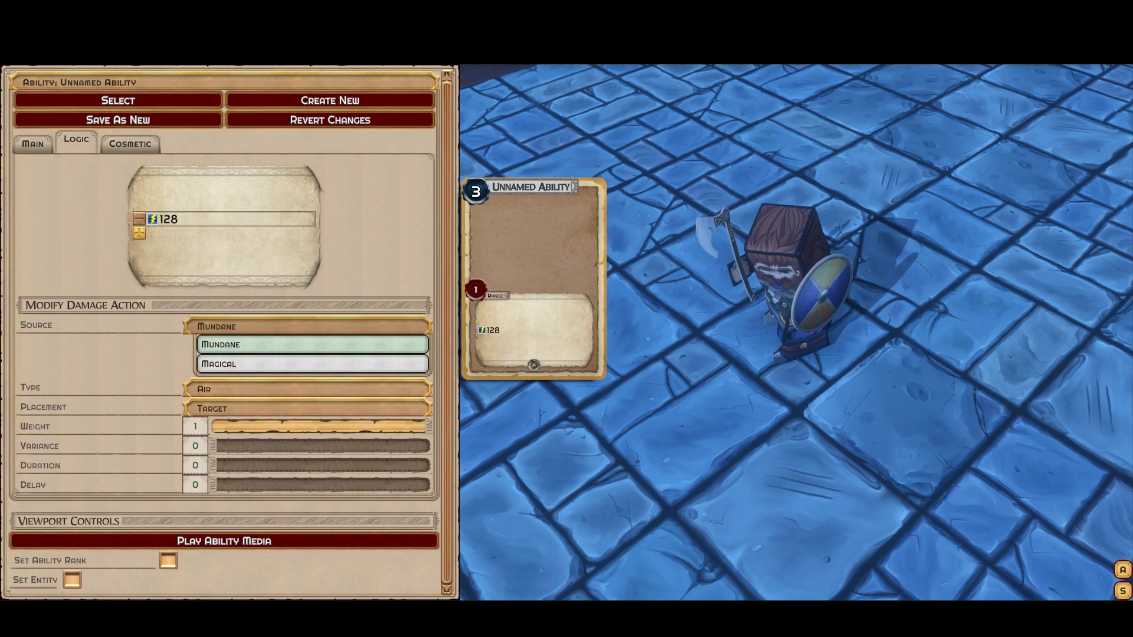
{"action": "left_click", "coordinate": [308, 364]}
{"action": "left_click", "coordinate": [306, 346]}
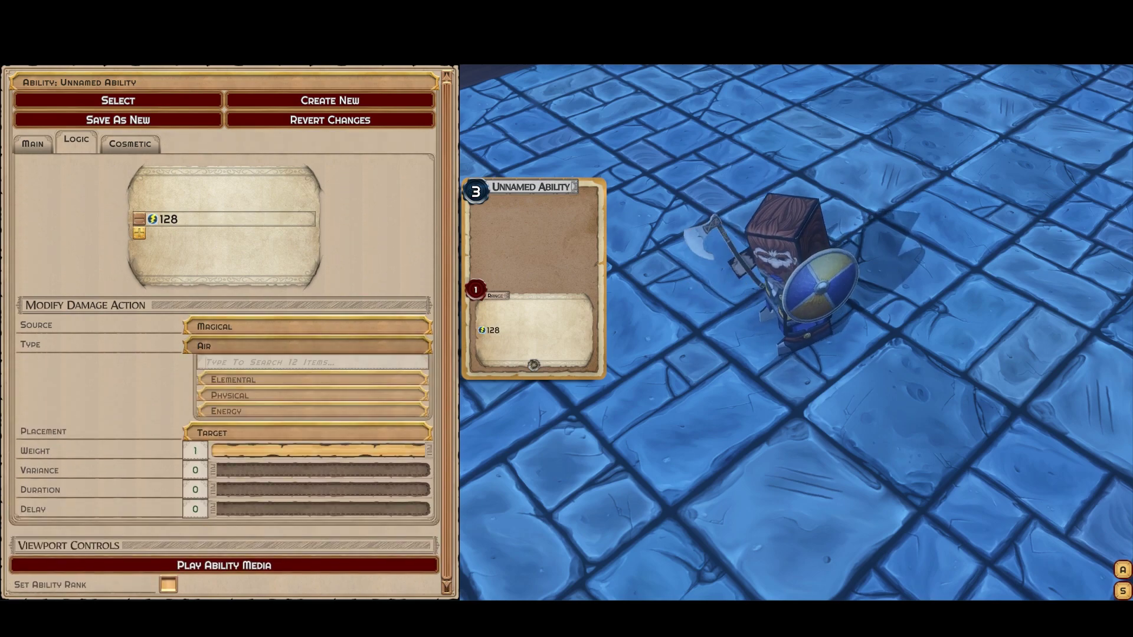
{"action": "left_click", "coordinate": [312, 384]}
{"action": "left_click", "coordinate": [313, 422]}
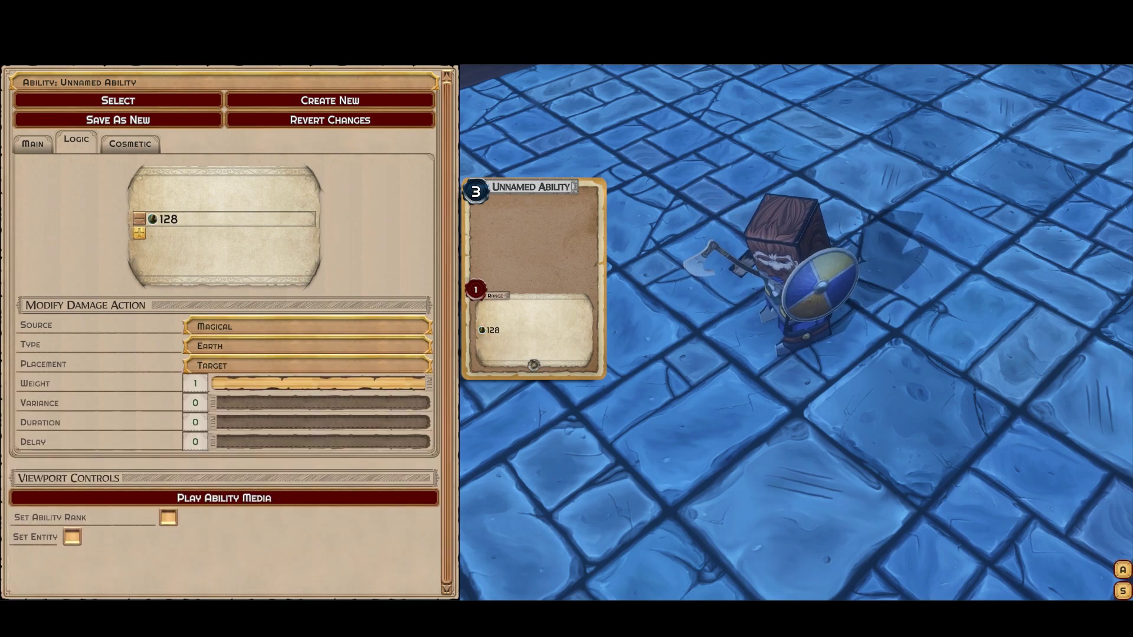
Try the Trap and Field placements for the damage action, and set the placement back to Target
{"action": "left_click", "coordinate": [307, 366]}
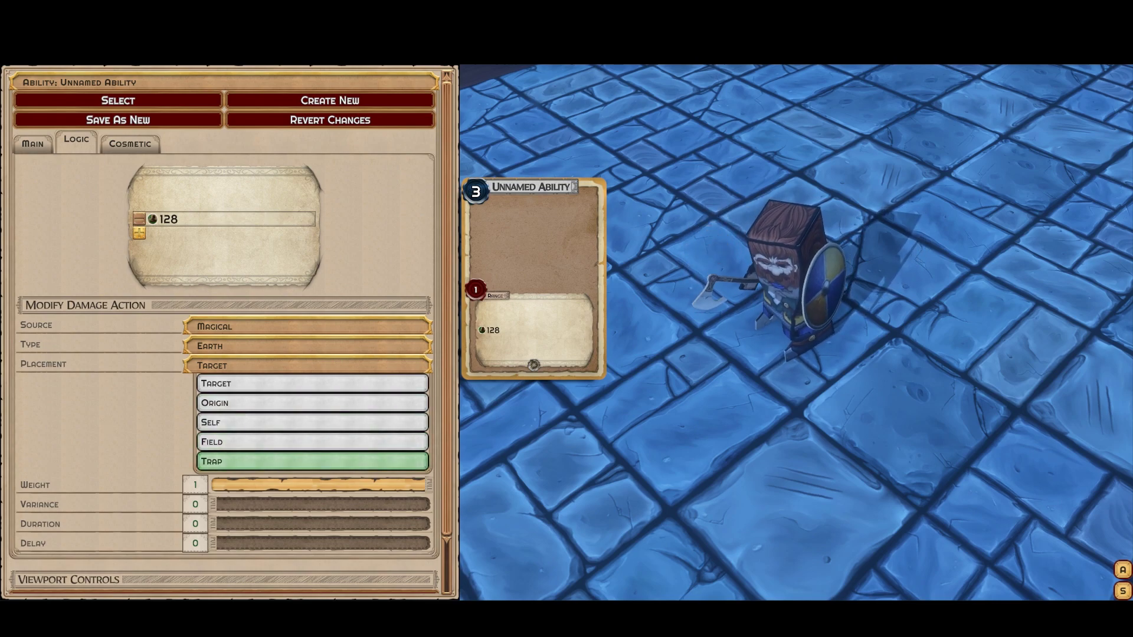
{"action": "left_click", "coordinate": [313, 461]}
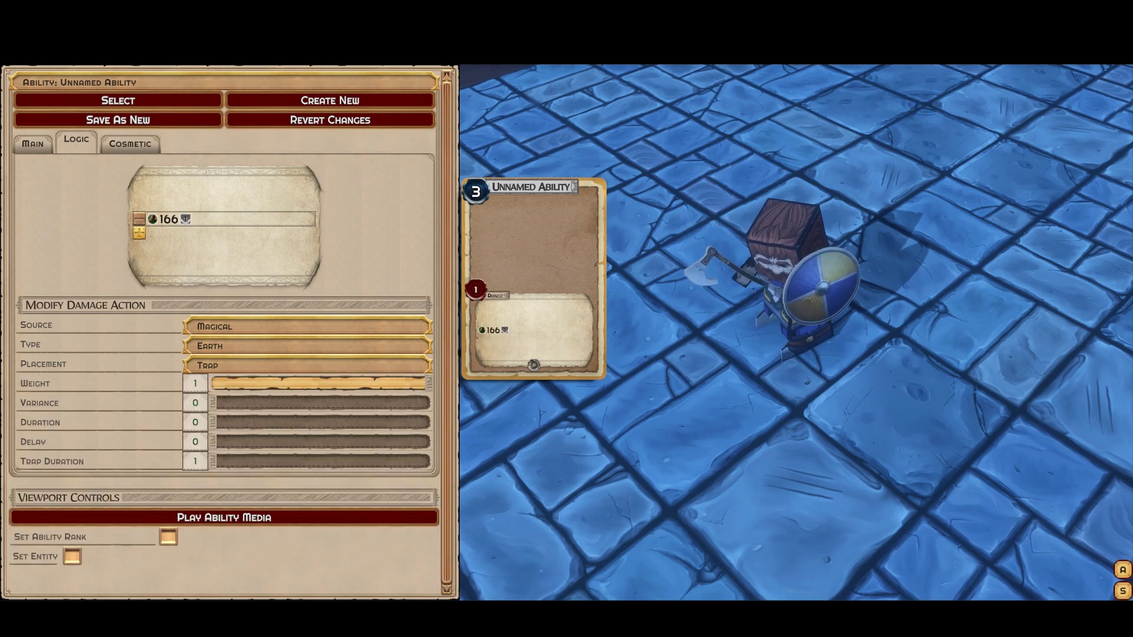
{"action": "left_click", "coordinate": [306, 365]}
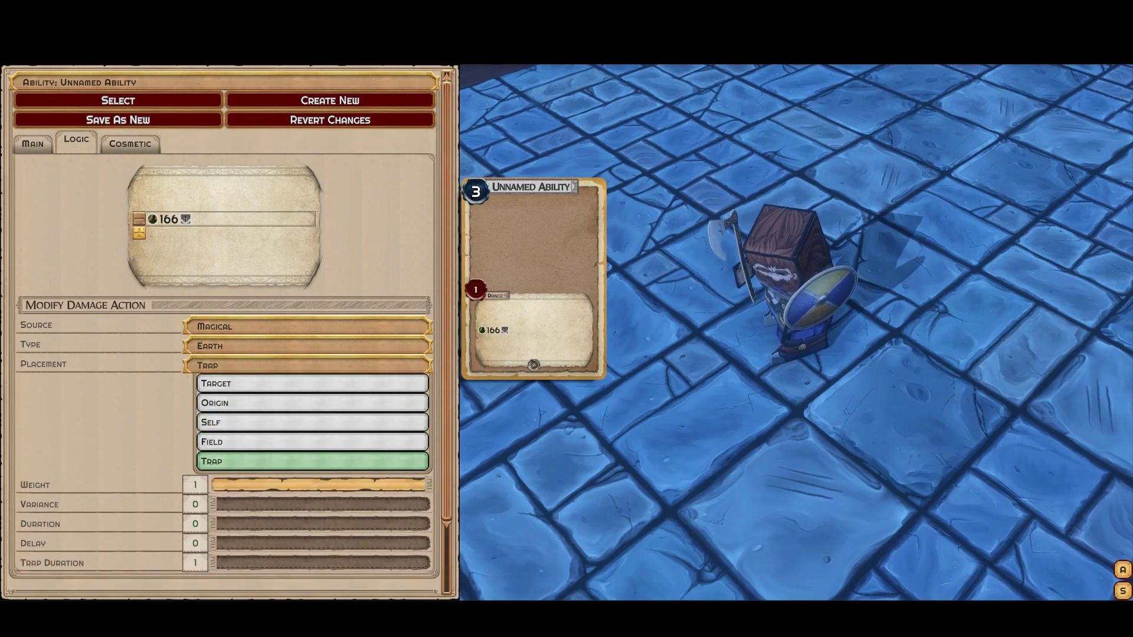
{"action": "left_click", "coordinate": [313, 441]}
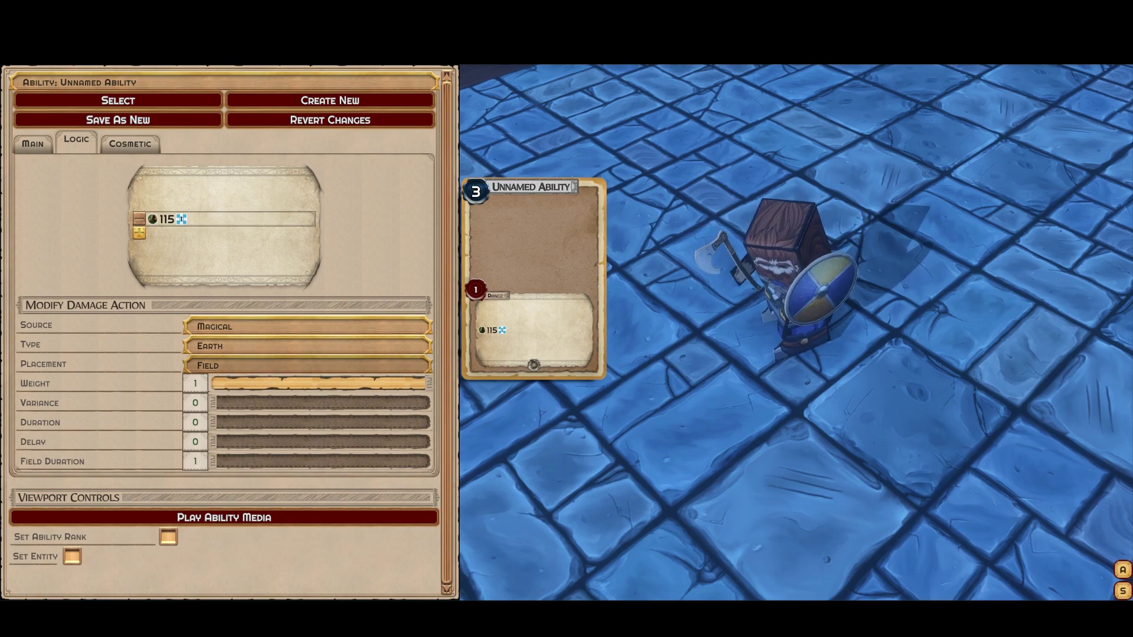
{"action": "left_click", "coordinate": [307, 365]}
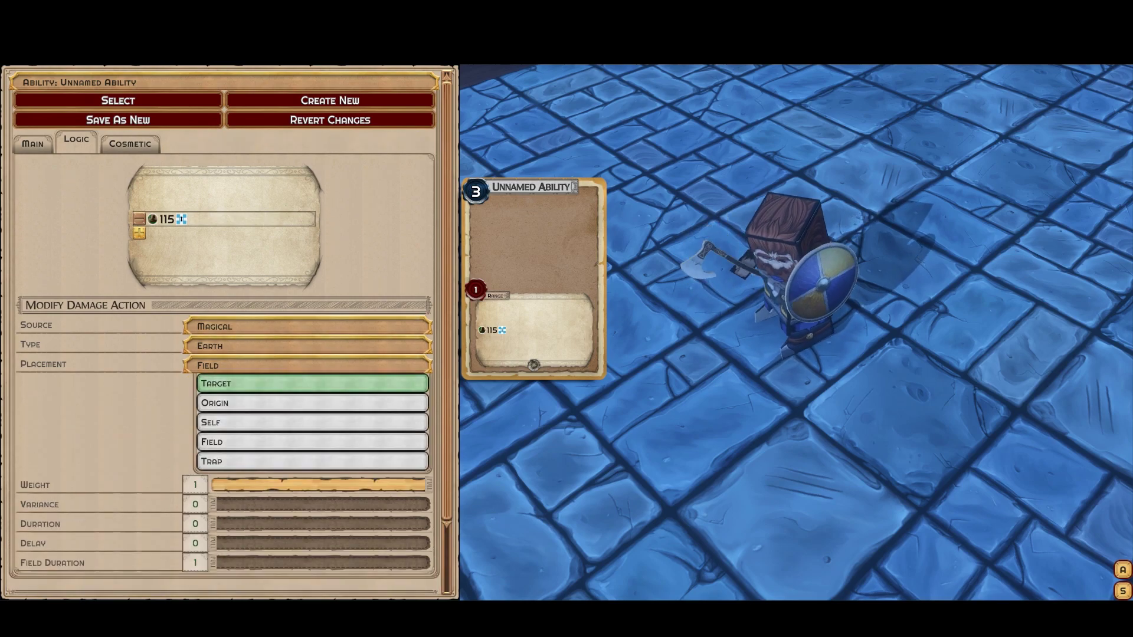
{"action": "left_click", "coordinate": [312, 383]}
Try a duration of 3 and a delay of 2 on the damage action, resetting each to 0
{"action": "mouse_move", "coordinate": [215, 402]}
{"action": "left_mouse_down"}
{"action": "mouse_move", "coordinate": [407, 402]}
{"action": "mouse_move", "coordinate": [213, 402]}
{"action": "left_mouse_up"}
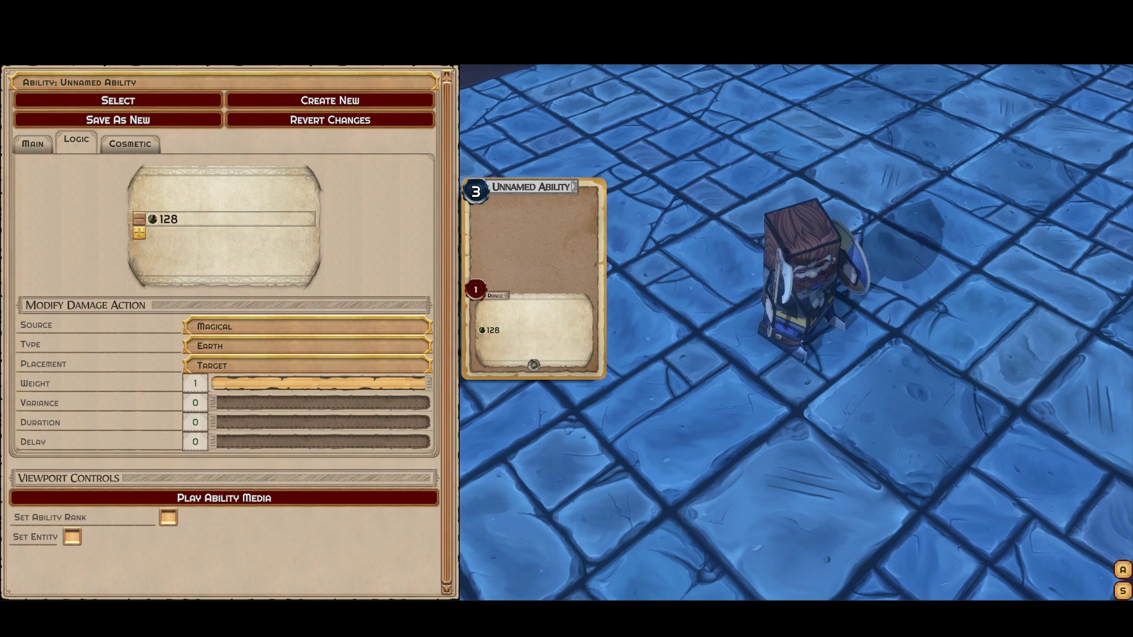
{"action": "left_click_drag", "start_coordinate": [213, 422], "coordinate": [342, 422]}
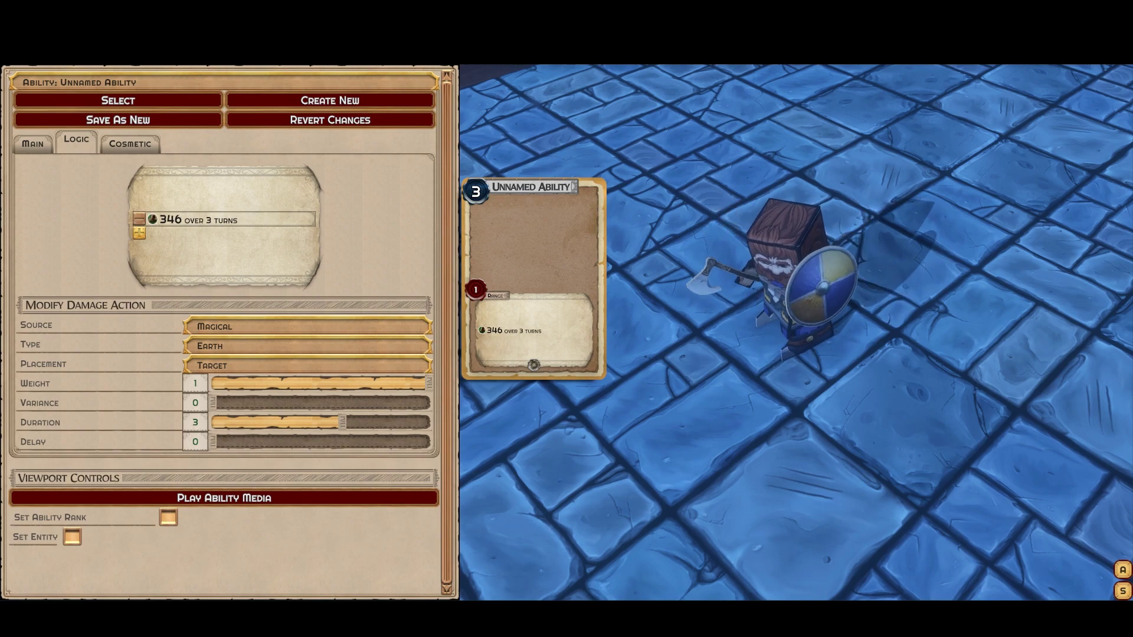
{"action": "left_click_drag", "start_coordinate": [343, 421], "coordinate": [298, 441]}
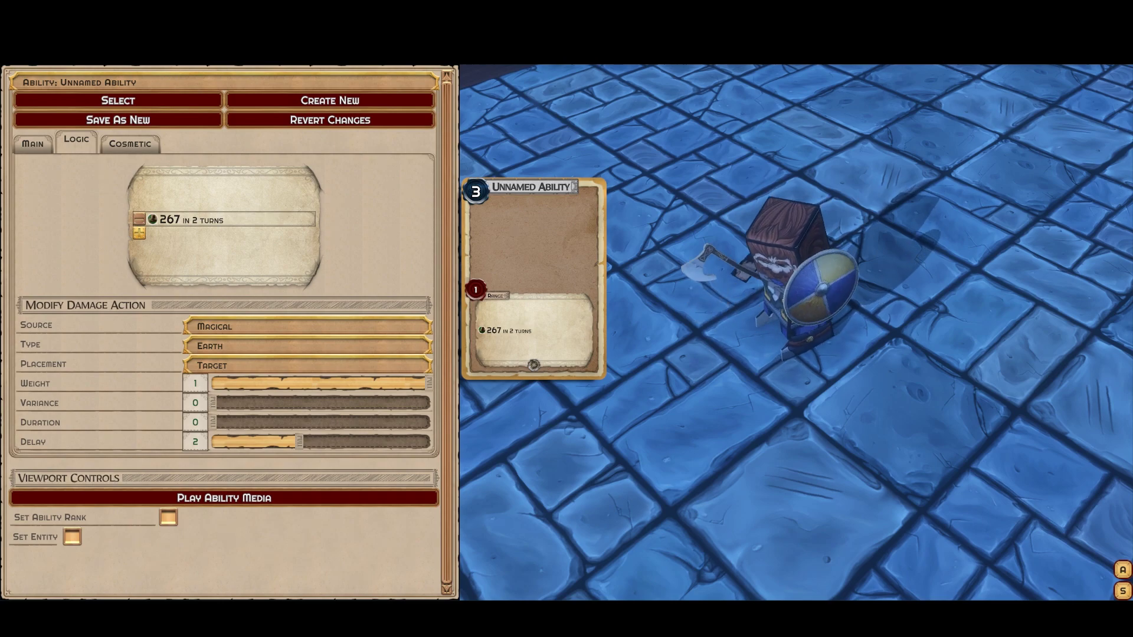
{"action": "left_click_drag", "start_coordinate": [298, 441], "coordinate": [214, 441]}
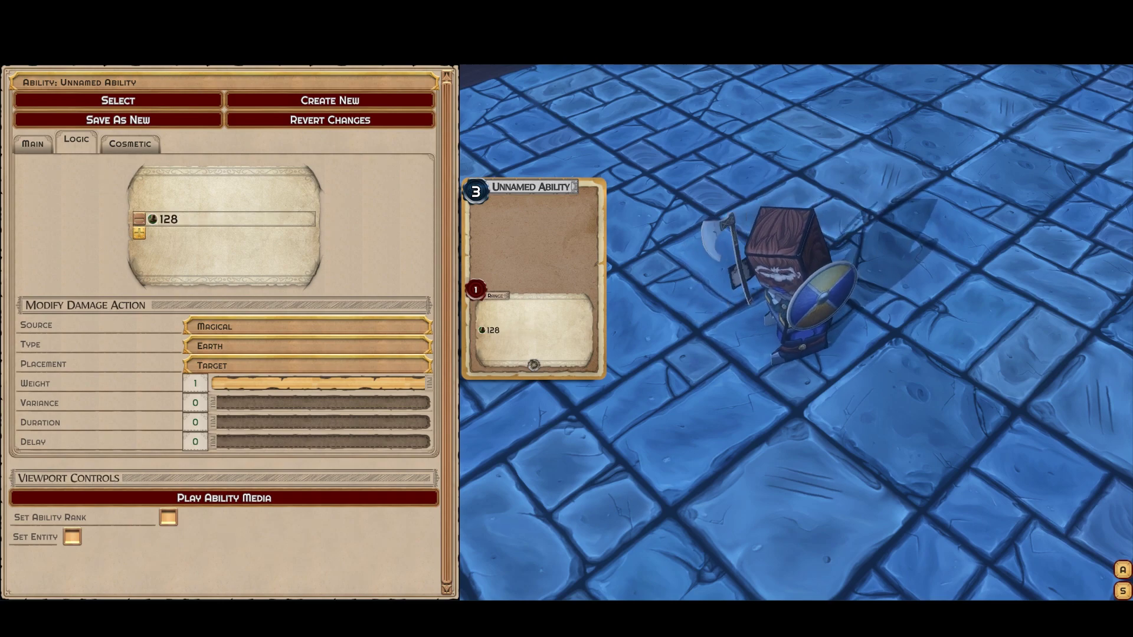